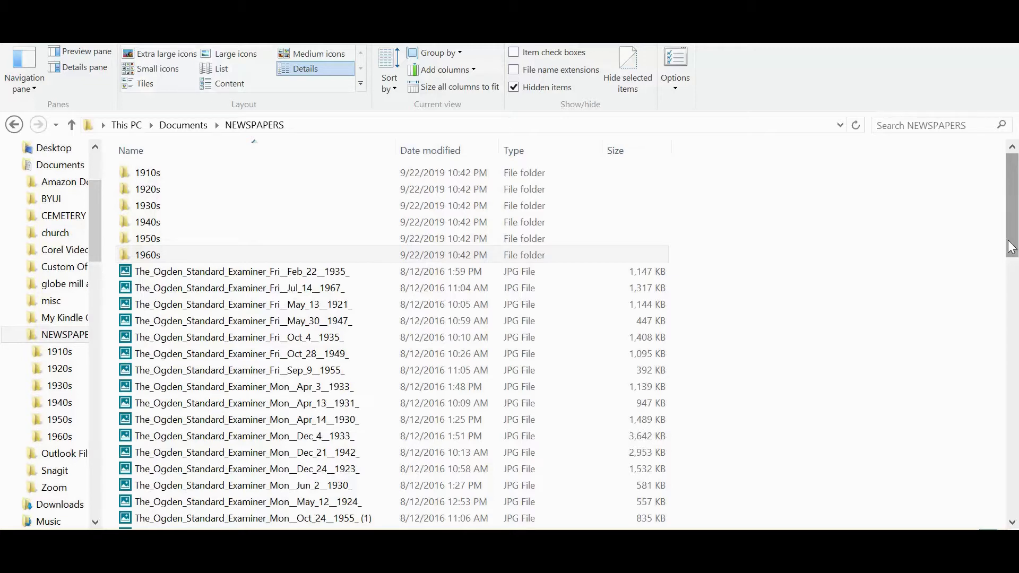
Step: Select the Feb_22_1935 clipping JPG in the NEWSPAPERS folder
{"action": "left_click", "coordinate": [289, 271]}
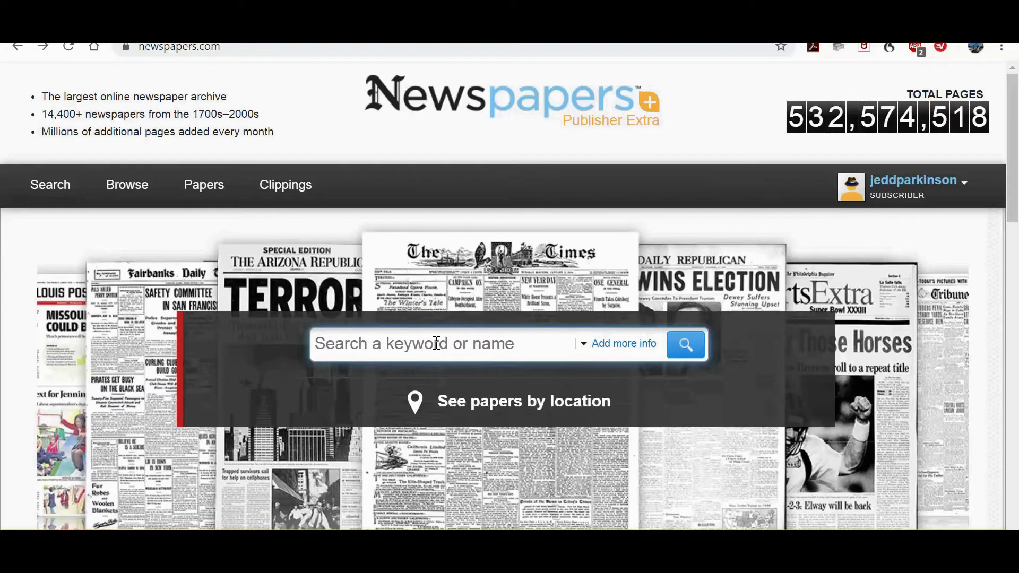
Step: Search Newspapers.com for the person's name in quotes and scroll the 107 matches
{"action": "type", "text": "\"heino "}
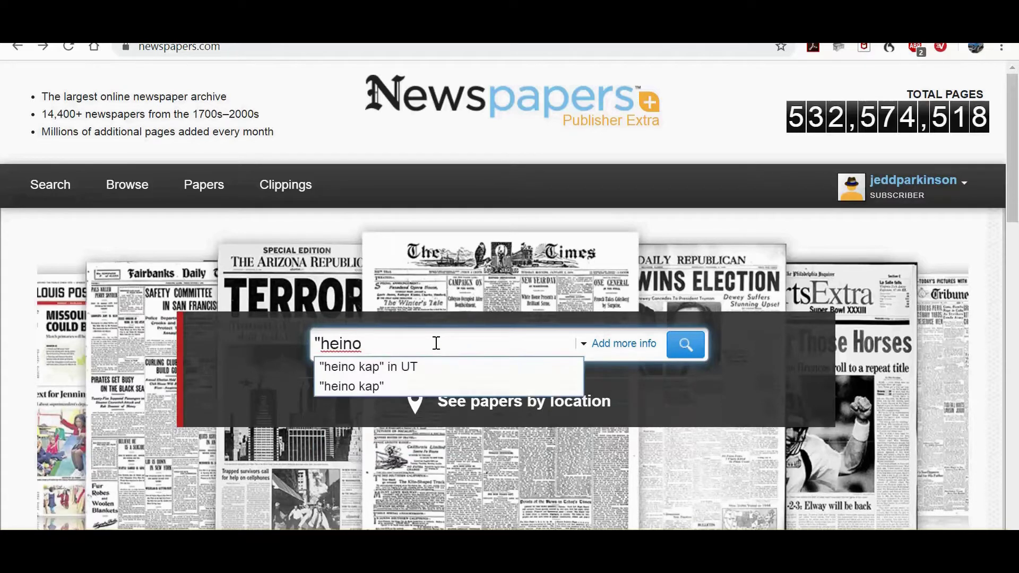
{"action": "type", "text": "kap\""}
{"action": "key", "text": "Return"}
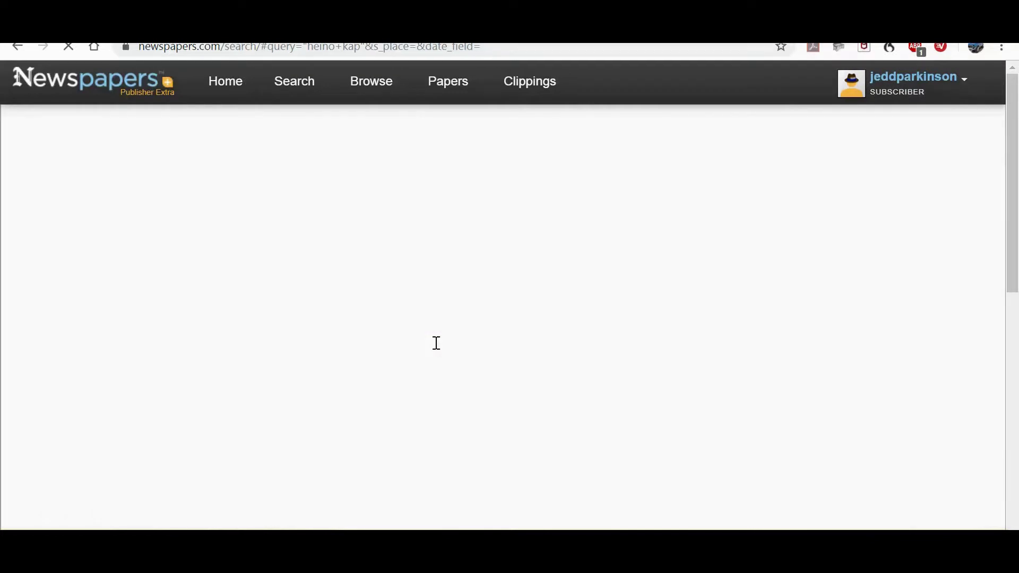
{"action": "scroll", "coordinate": [434, 342], "scroll_direction": "down", "scroll_amount": 3}
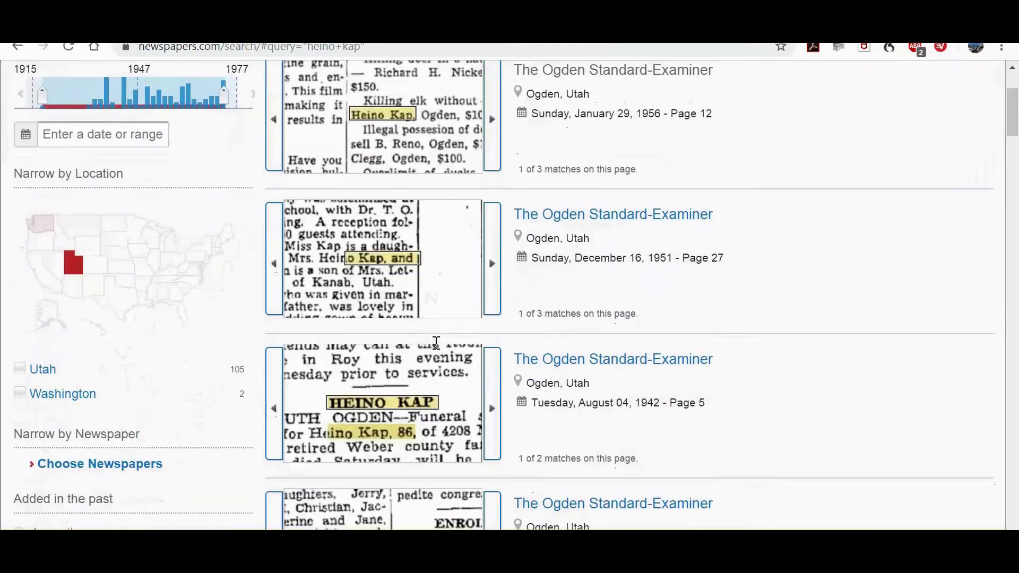
{"action": "scroll", "coordinate": [432, 336], "scroll_direction": "down", "scroll_amount": 1}
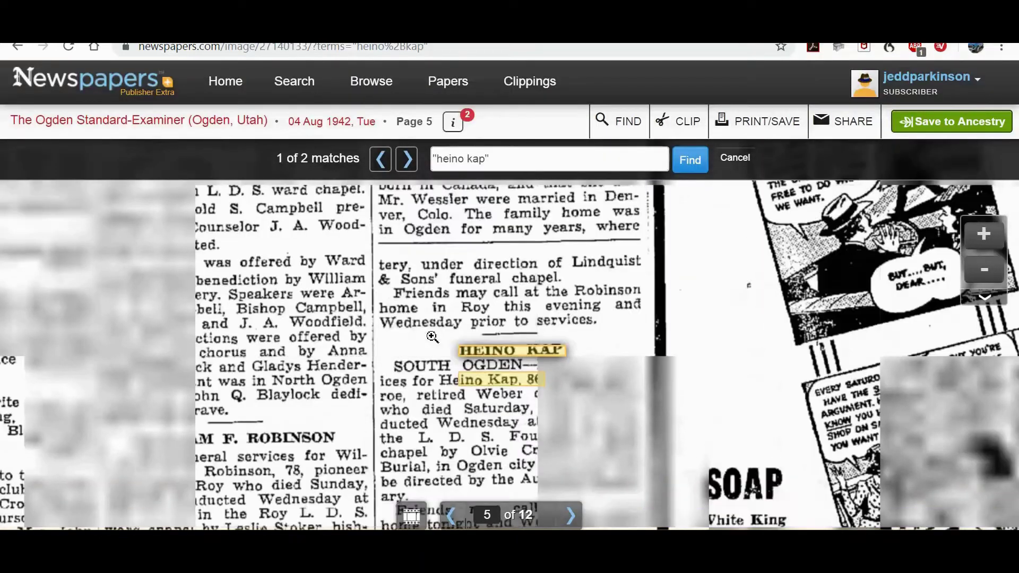
{"action": "scroll", "coordinate": [542, 284], "scroll_direction": "down", "scroll_amount": 1}
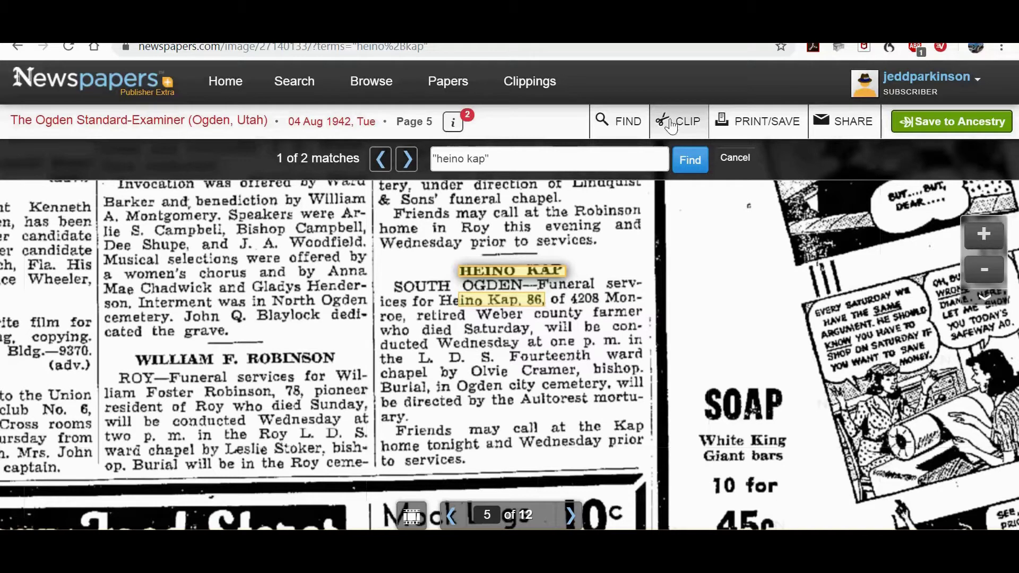
Step: Crop the page to a portion tightly framing the funeral notice
{"action": "left_click", "coordinate": [749, 126]}
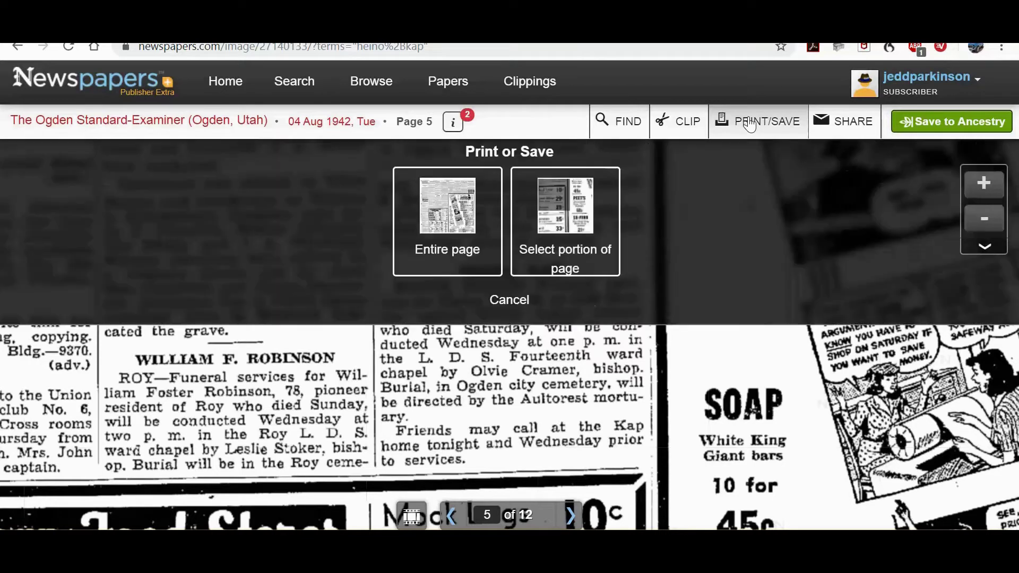
{"action": "left_click", "coordinate": [556, 208]}
{"action": "left_click_drag", "start_coordinate": [447, 245], "coordinate": [371, 261]}
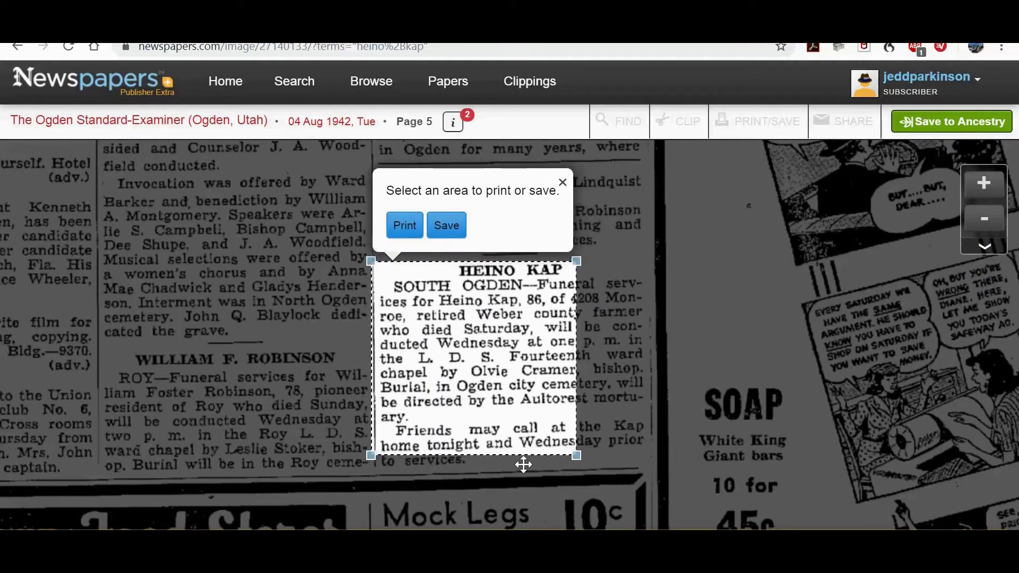
{"action": "left_click_drag", "start_coordinate": [576, 454], "coordinate": [659, 472]}
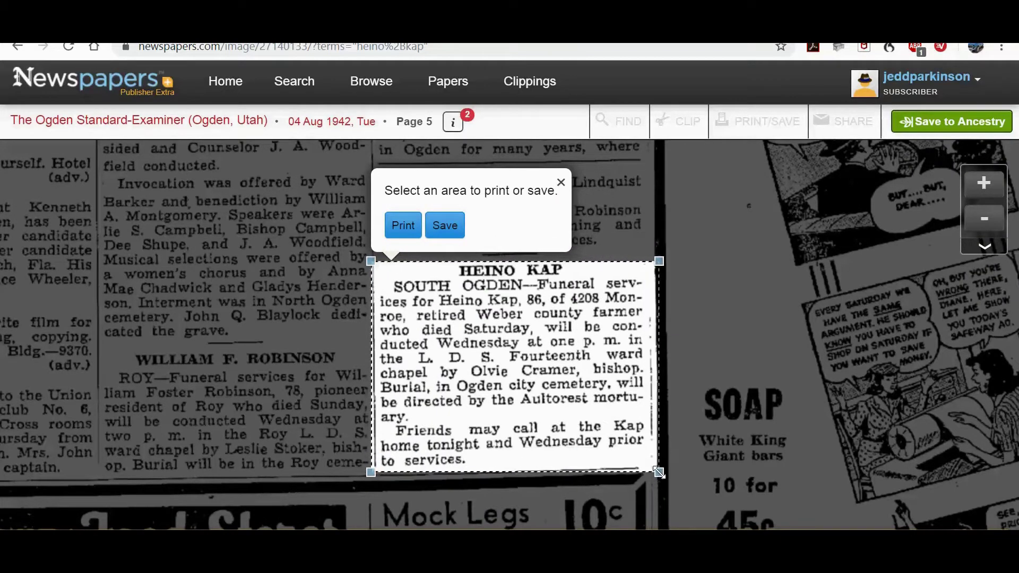
Step: Save the cropped notice as a PDF and return to the NEWSPAPERS folder
{"action": "left_click", "coordinate": [459, 232]}
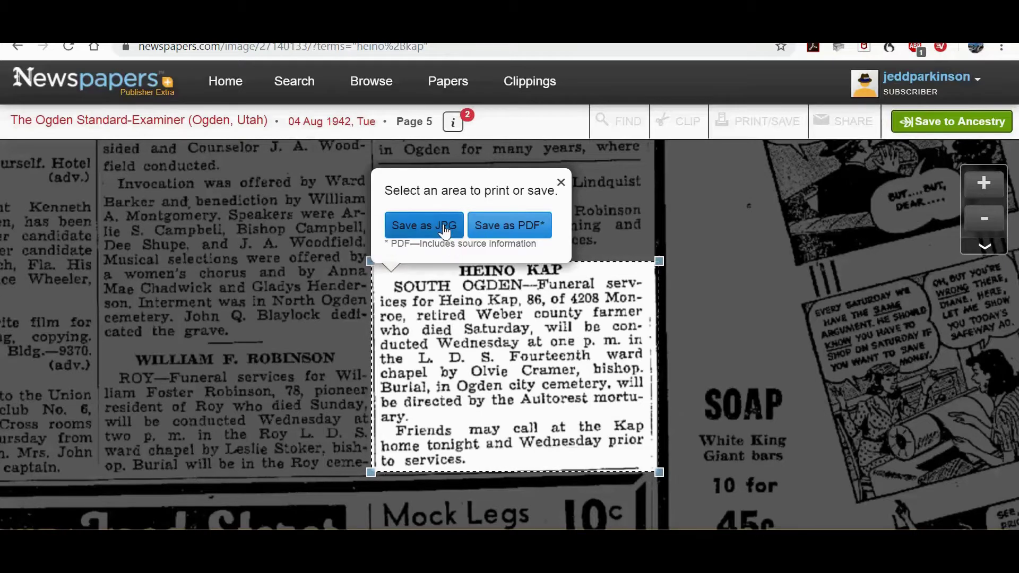
{"action": "left_click", "coordinate": [496, 227]}
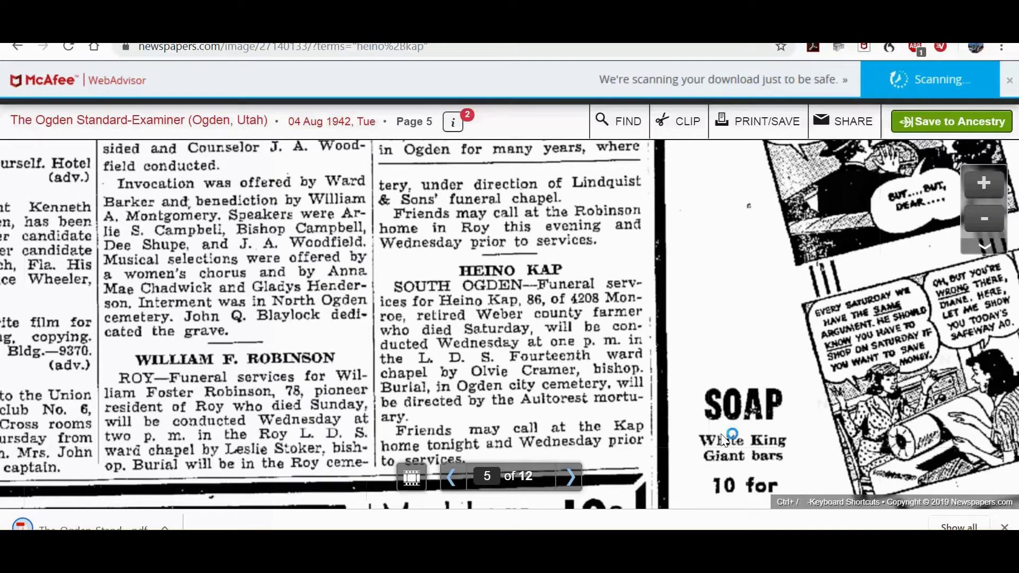
{"action": "left_click", "coordinate": [758, 526]}
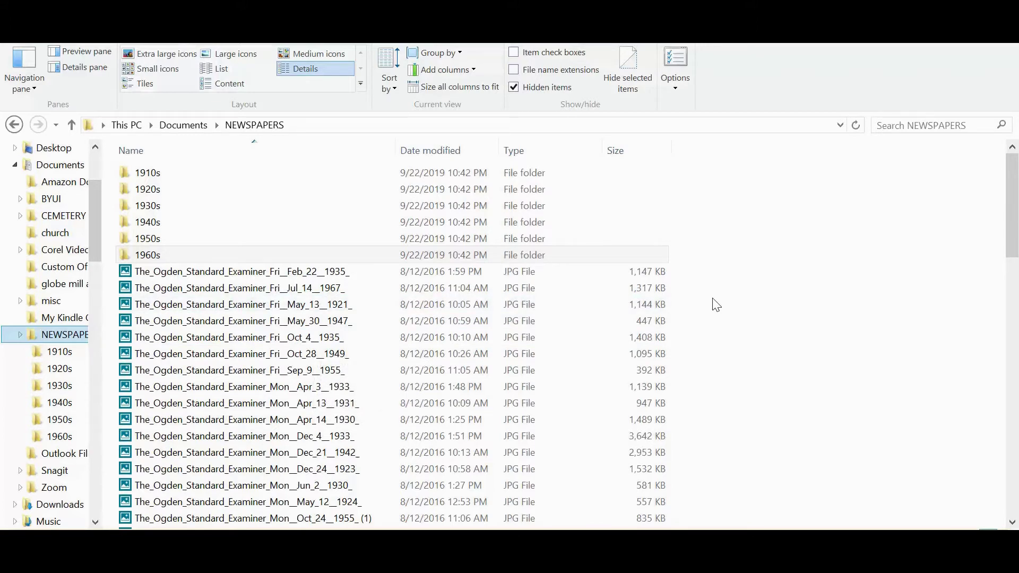
Step: Move the seven 1930s clippings, Feb_22_1935 through Jun_2_1930, into the 1930s folder
{"action": "left_click", "coordinate": [336, 272]}
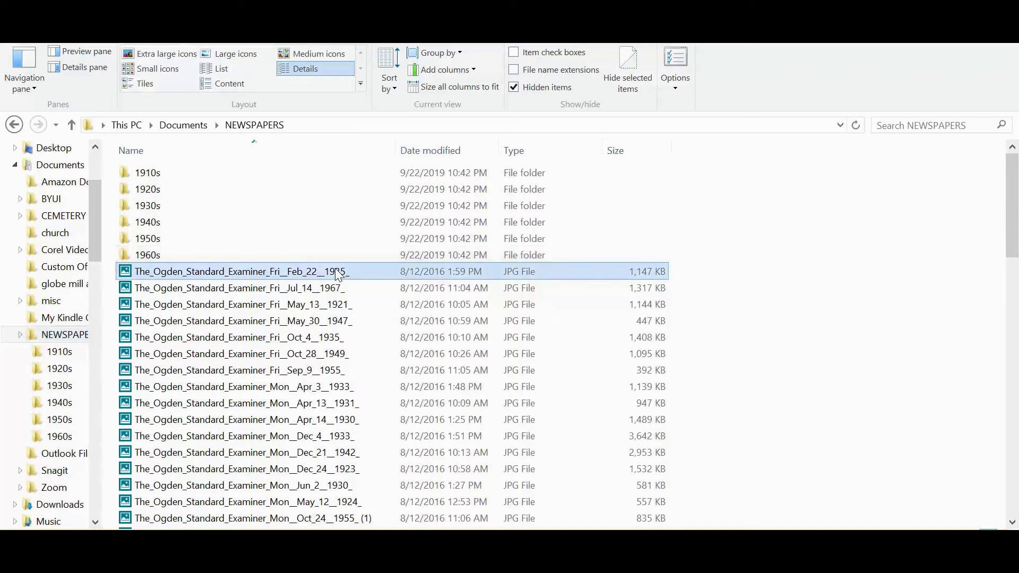
{"action": "left_click", "coordinate": [347, 337], "text": "ctrl"}
{"action": "left_click", "coordinate": [355, 387], "text": "ctrl"}
{"action": "left_click", "coordinate": [352, 403], "text": "ctrl"}
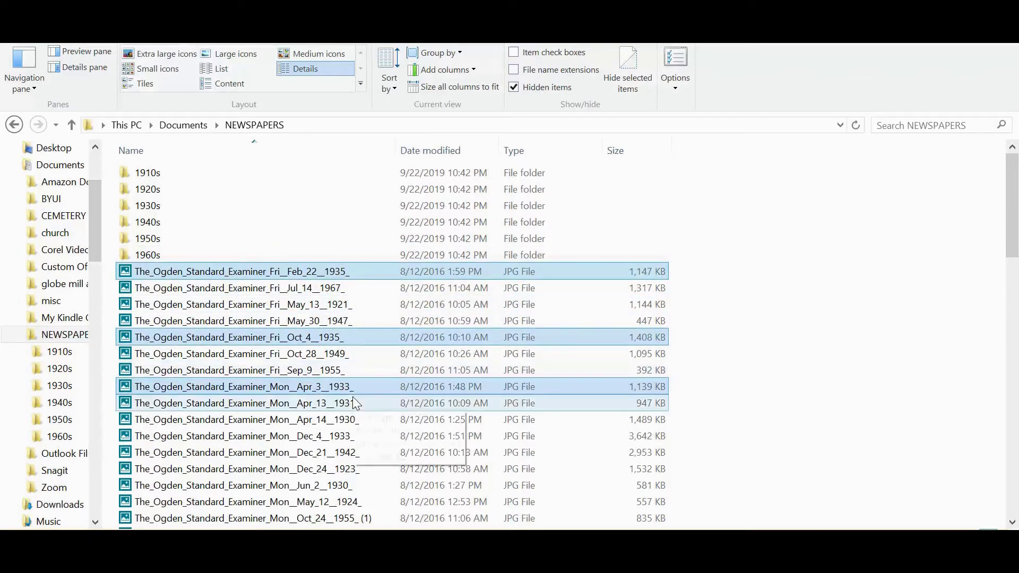
{"action": "left_click", "coordinate": [353, 419], "text": "ctrl"}
{"action": "left_click", "coordinate": [353, 420], "text": "ctrl"}
{"action": "left_click", "coordinate": [354, 436], "text": "ctrl"}
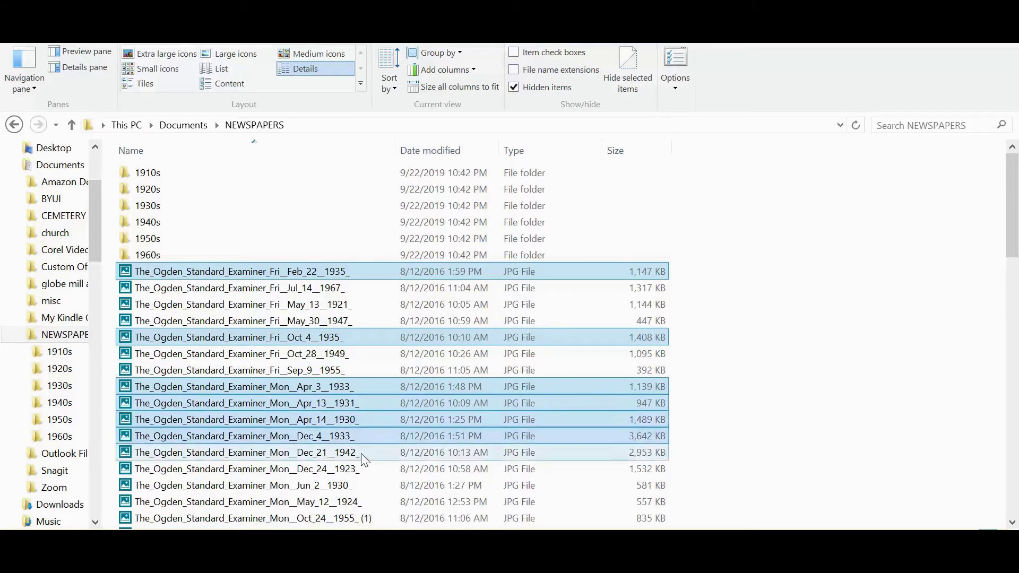
{"action": "left_click", "coordinate": [351, 485], "text": "ctrl"}
{"action": "left_click_drag", "start_coordinate": [218, 272], "coordinate": [89, 385]}
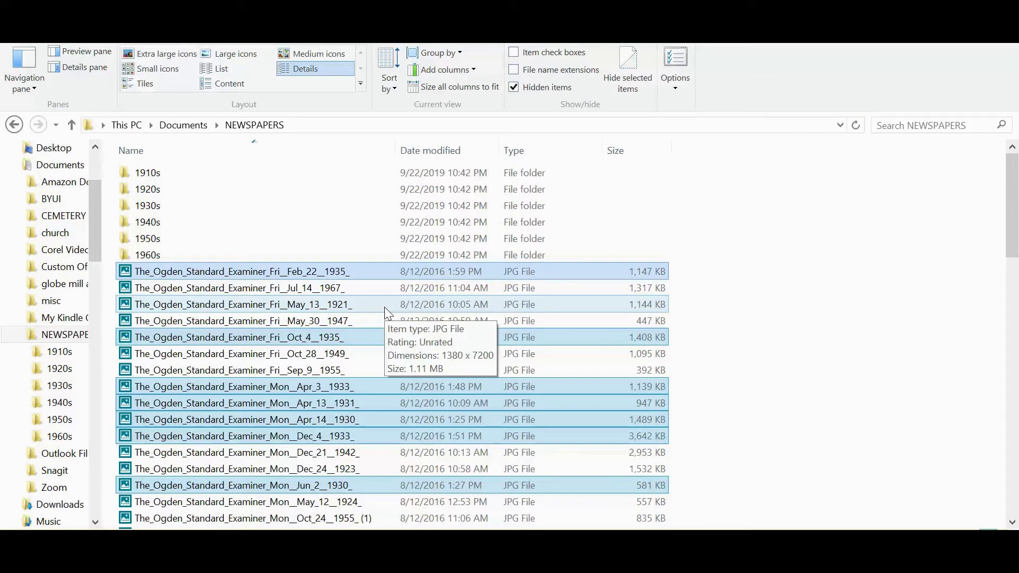
{"action": "left_click_drag", "start_coordinate": [187, 388], "coordinate": [77, 386]}
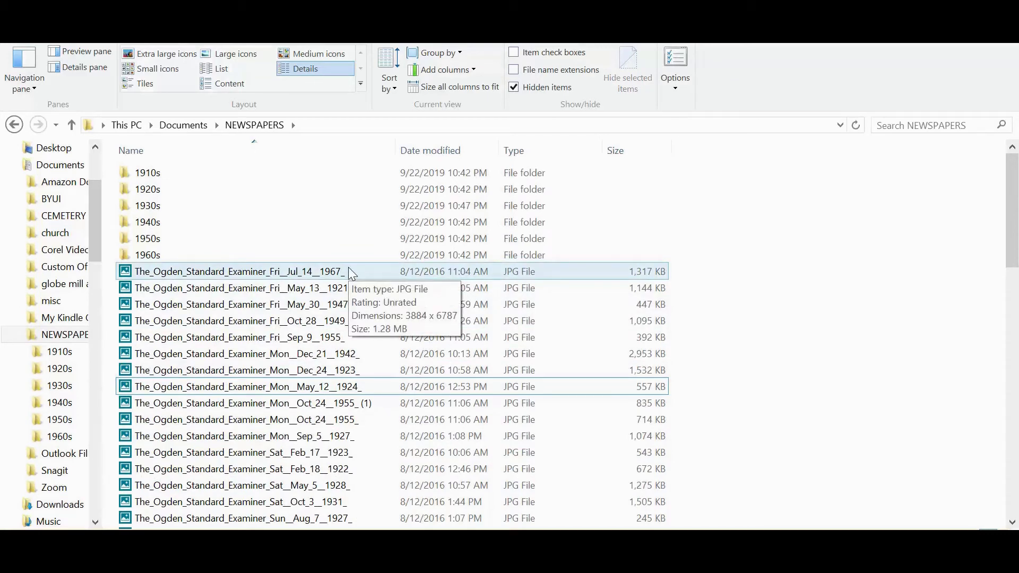
Step: Move the Jul_14_1967 clipping into the 1960s folder
{"action": "left_click_drag", "start_coordinate": [350, 273], "coordinate": [207, 319]}
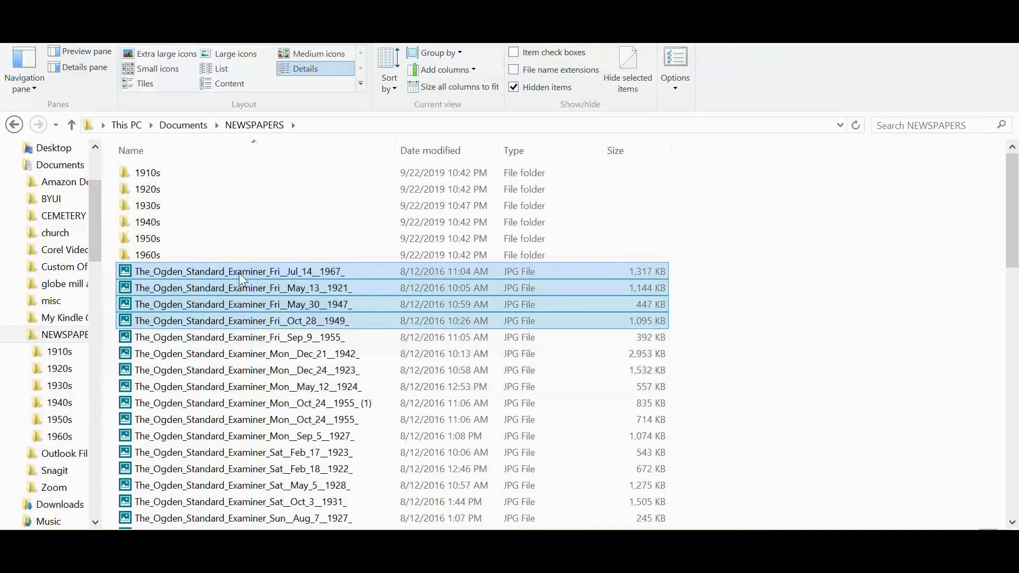
{"action": "left_click", "coordinate": [239, 273]}
{"action": "left_click_drag", "start_coordinate": [257, 272], "coordinate": [81, 428]}
Step: Move the seven 1920s clippings, May_13_1921 through Aug_7_1927, into the 1920s folder
{"action": "left_click", "coordinate": [332, 273]}
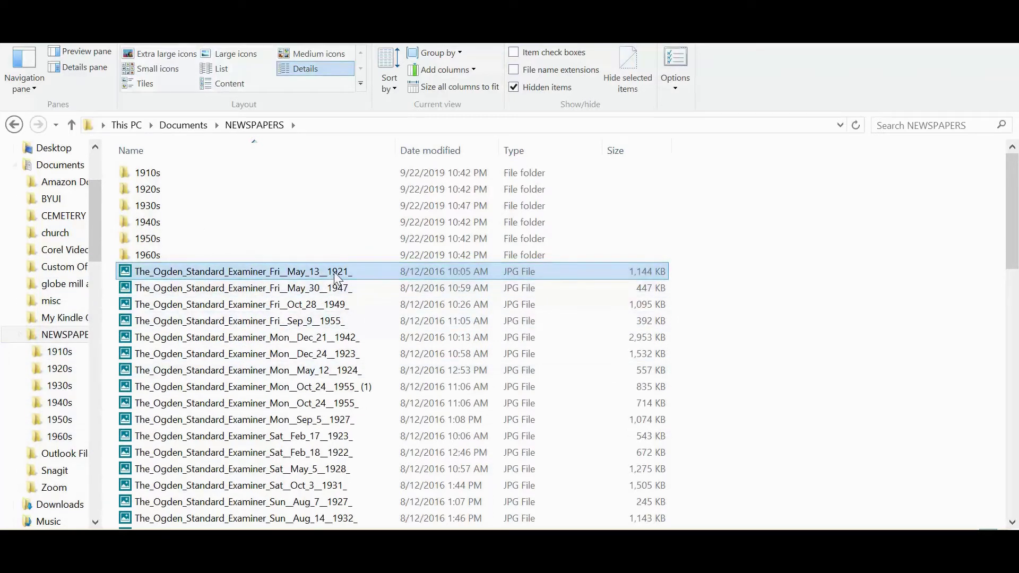
{"action": "left_click", "coordinate": [361, 353], "text": "ctrl"}
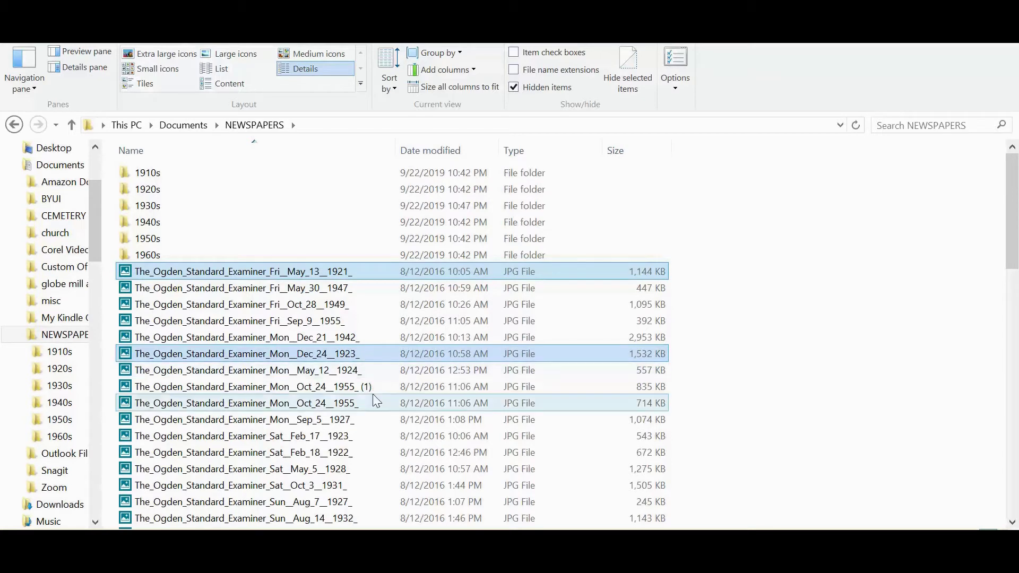
{"action": "left_click", "coordinate": [371, 419], "text": "ctrl"}
{"action": "left_click", "coordinate": [355, 435], "text": "ctrl"}
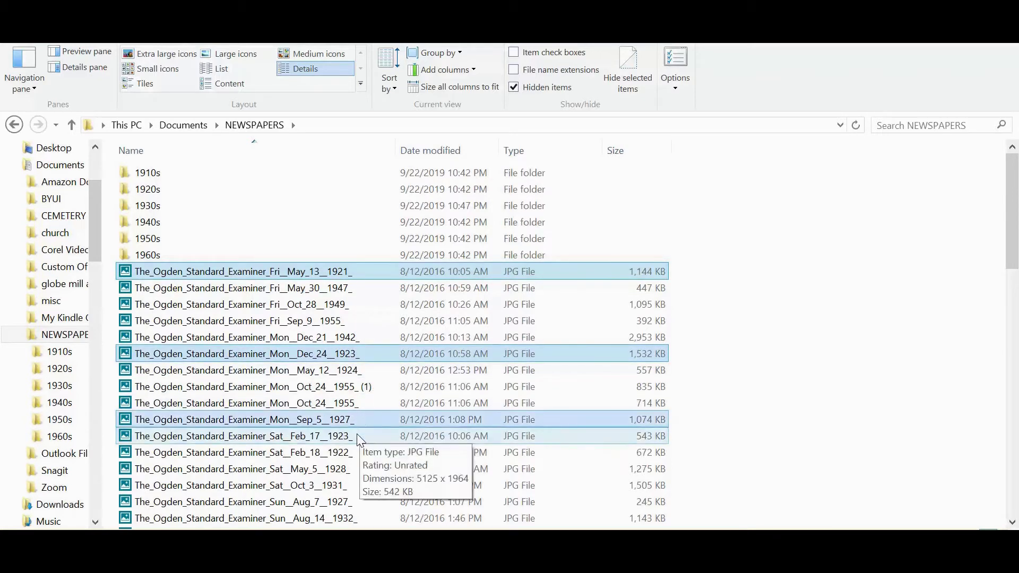
{"action": "left_click", "coordinate": [353, 452], "text": "ctrl"}
{"action": "left_click", "coordinate": [352, 469], "text": "ctrl"}
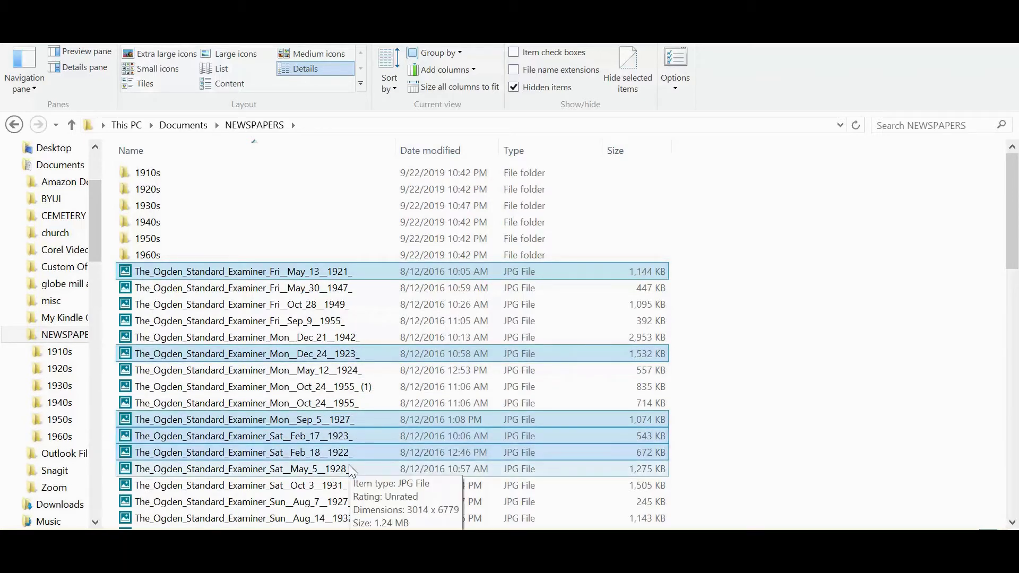
{"action": "left_click", "coordinate": [348, 501], "text": "ctrl"}
{"action": "left_click_drag", "start_coordinate": [250, 354], "coordinate": [77, 364]}
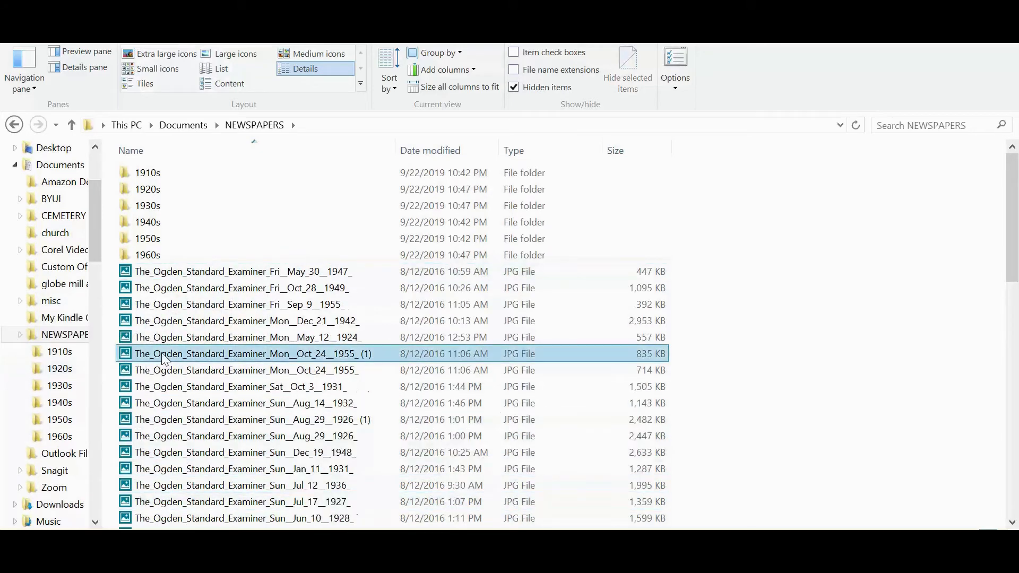
Step: Move the 1940s clippings, including May_30_1947 and Dec_19_1948, into the 1940s folder
{"action": "left_click", "coordinate": [369, 274], "text": "ctrl"}
{"action": "left_click", "coordinate": [353, 290], "text": "ctrl"}
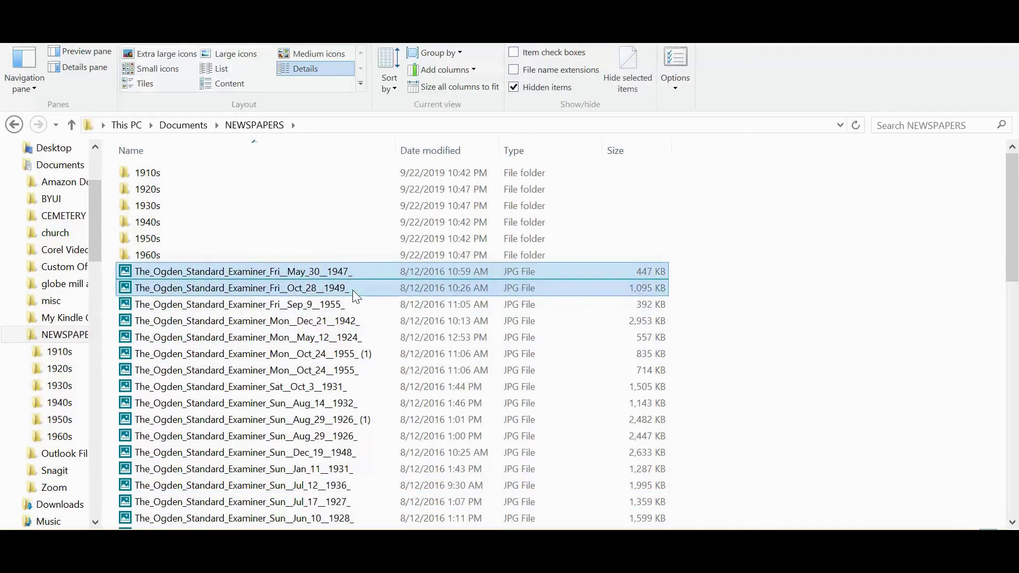
{"action": "left_click", "coordinate": [360, 321], "text": "ctrl"}
{"action": "left_click", "coordinate": [365, 338], "text": "ctrl"}
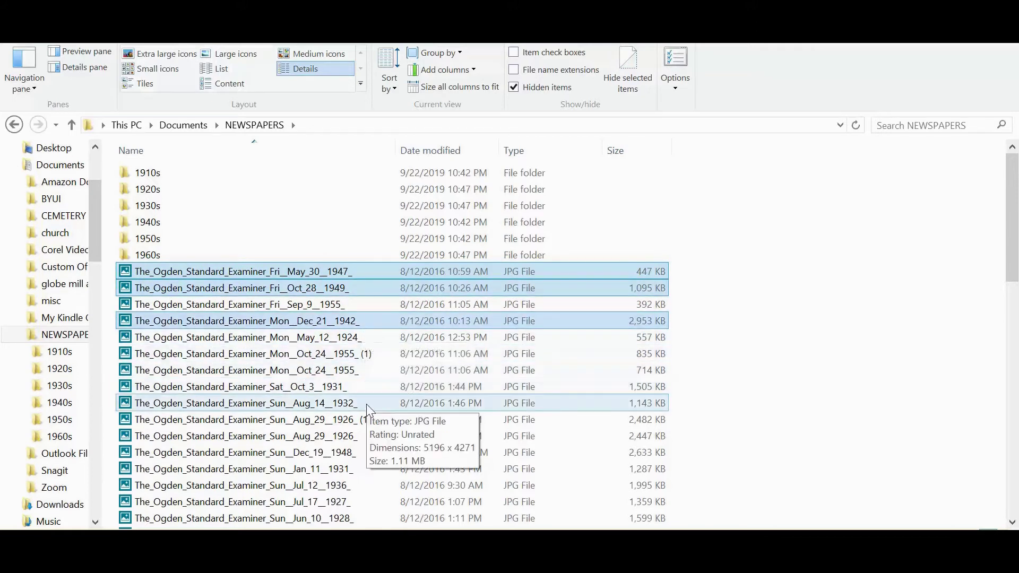
{"action": "left_click", "coordinate": [366, 453], "text": "ctrl"}
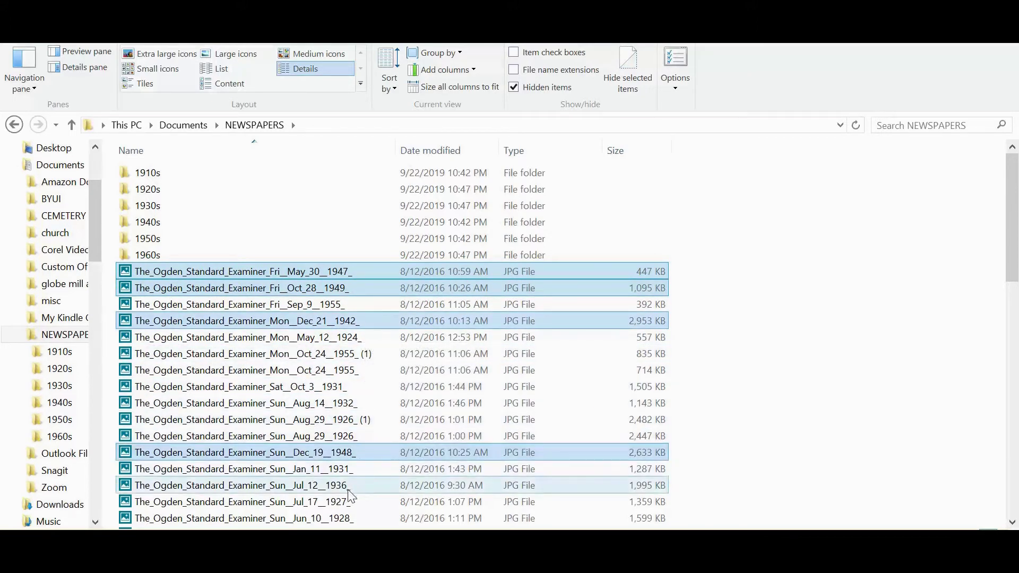
{"action": "left_click_drag", "start_coordinate": [272, 272], "coordinate": [86, 402]}
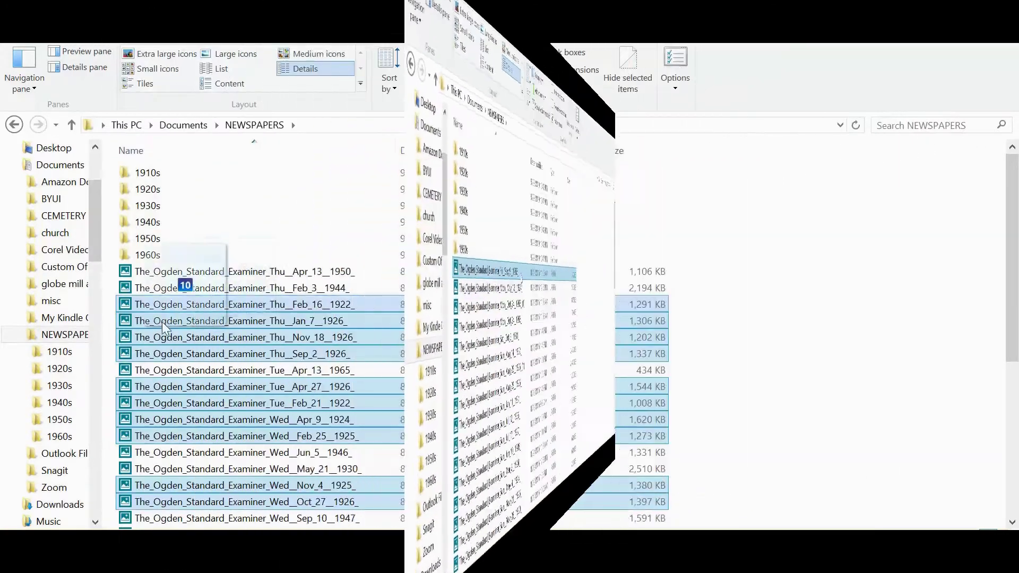
{"action": "left_click_drag", "start_coordinate": [161, 322], "coordinate": [83, 367]}
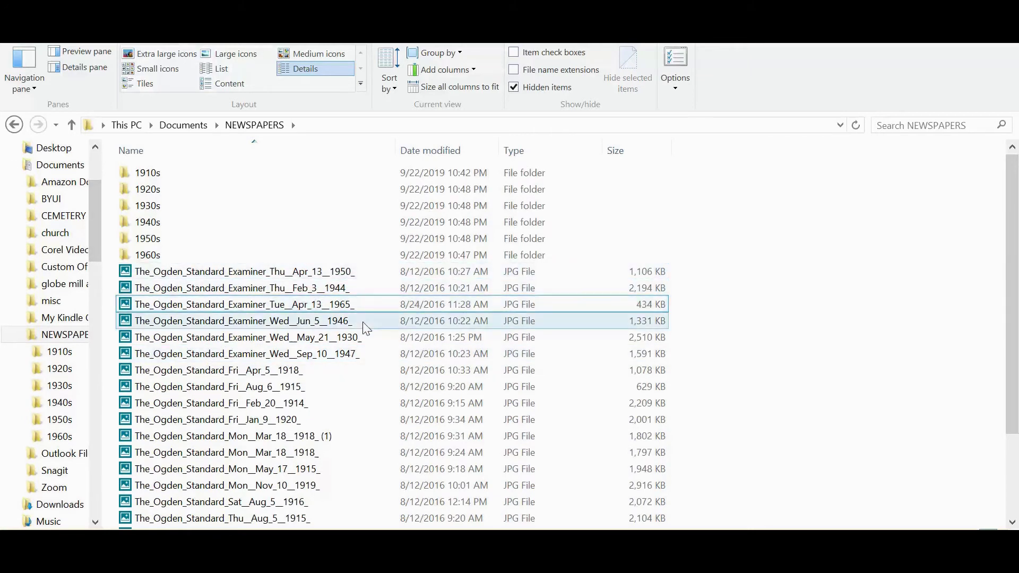
Step: Move the 1910s clippings, from Apr 5, 1918 to Aug 5, 1915, into the 1910s folder
{"action": "left_click", "coordinate": [316, 370]}
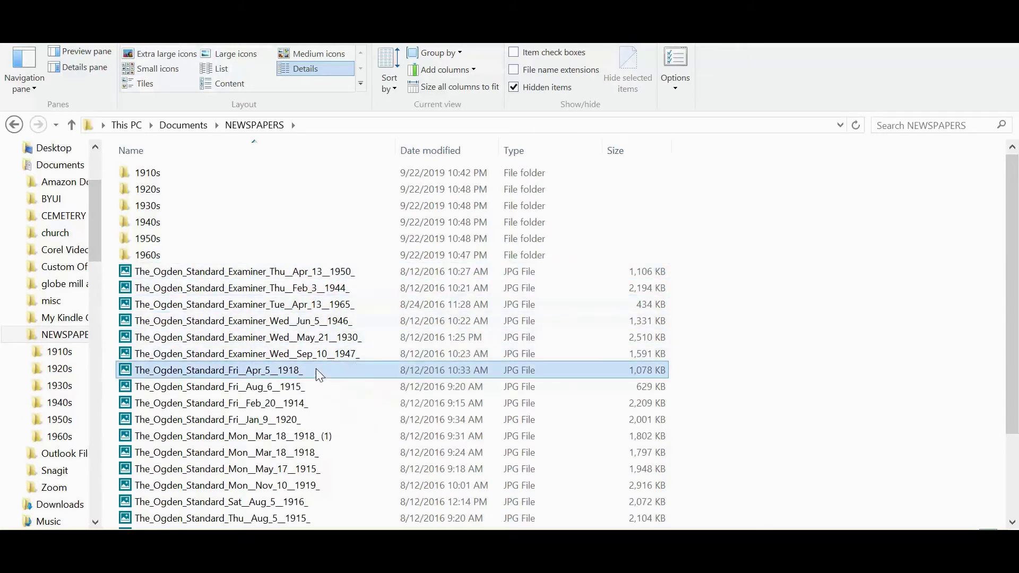
{"action": "left_click", "coordinate": [317, 386], "text": "ctrl"}
{"action": "left_click", "coordinate": [313, 403], "text": "ctrl"}
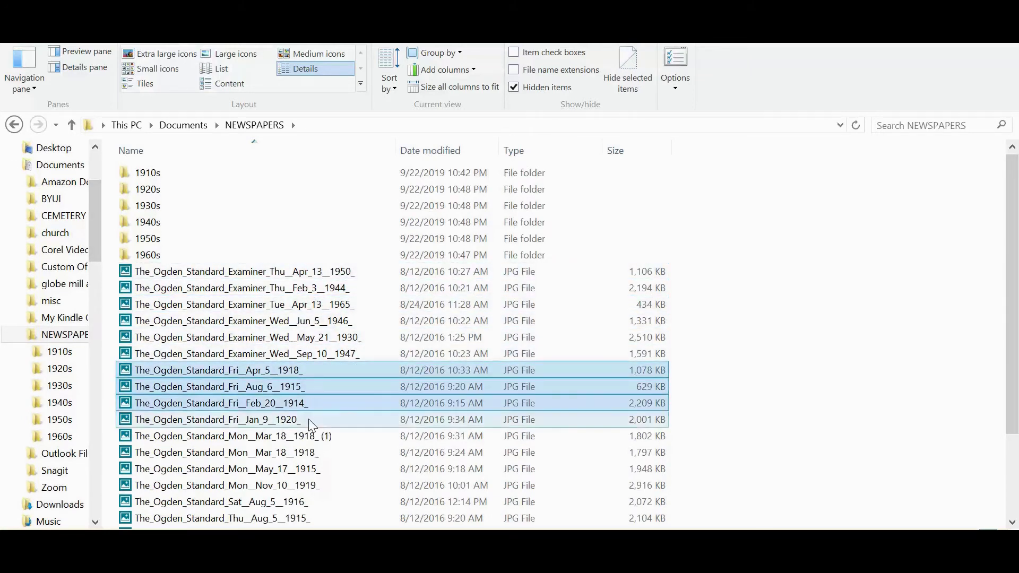
{"action": "left_click", "coordinate": [331, 436], "text": "ctrl"}
{"action": "left_click", "coordinate": [337, 453], "text": "ctrl"}
{"action": "left_click", "coordinate": [335, 470], "text": "ctrl"}
{"action": "left_click", "coordinate": [332, 485], "text": "ctrl"}
{"action": "left_click", "coordinate": [326, 501], "text": "ctrl"}
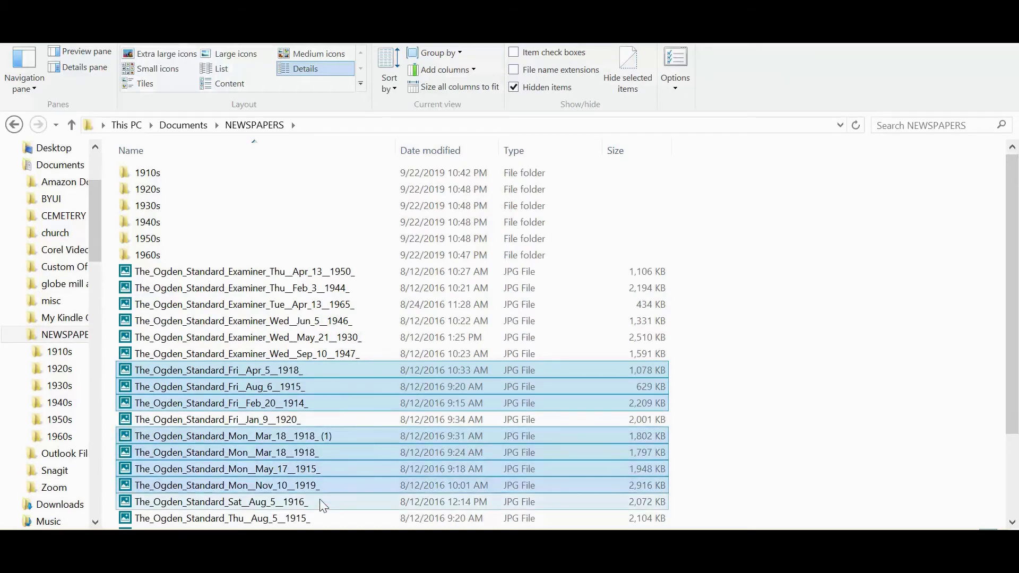
{"action": "left_click", "coordinate": [321, 518], "text": "ctrl"}
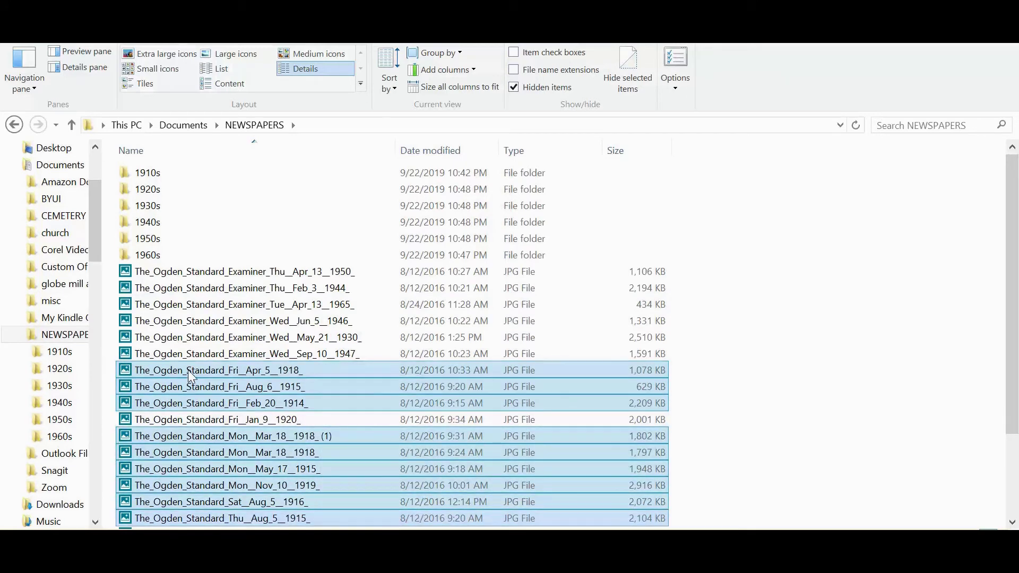
{"action": "left_click_drag", "start_coordinate": [186, 371], "coordinate": [83, 359]}
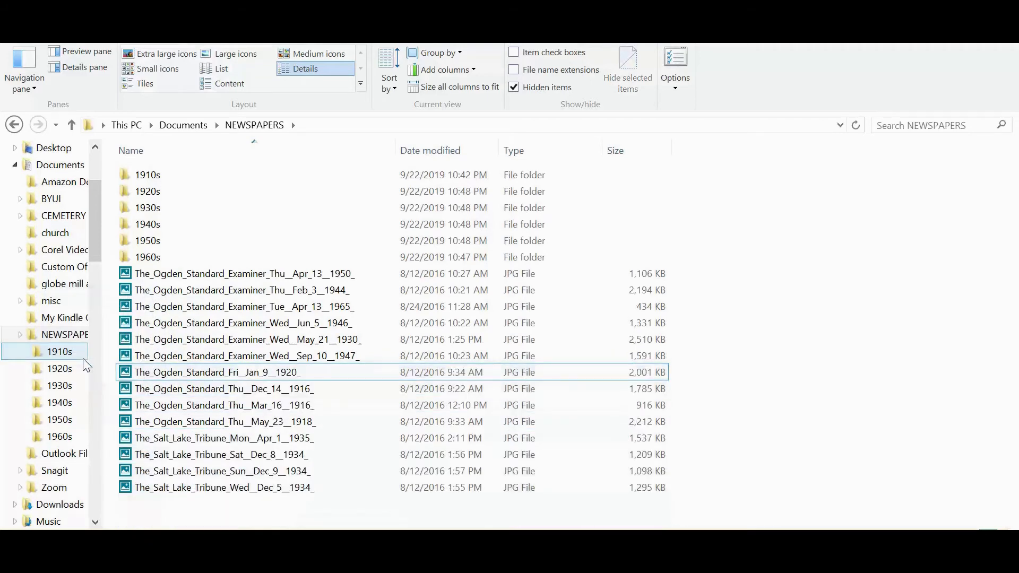
Step: Move the remaining 1930s clippings, including Dec 5, 1934 and May 21, 1930, into 1930s
{"action": "left_click", "coordinate": [307, 491]}
{"action": "left_click", "coordinate": [308, 473], "text": "ctrl"}
{"action": "left_click", "coordinate": [303, 458], "text": "ctrl"}
{"action": "left_click", "coordinate": [316, 444], "text": "ctrl"}
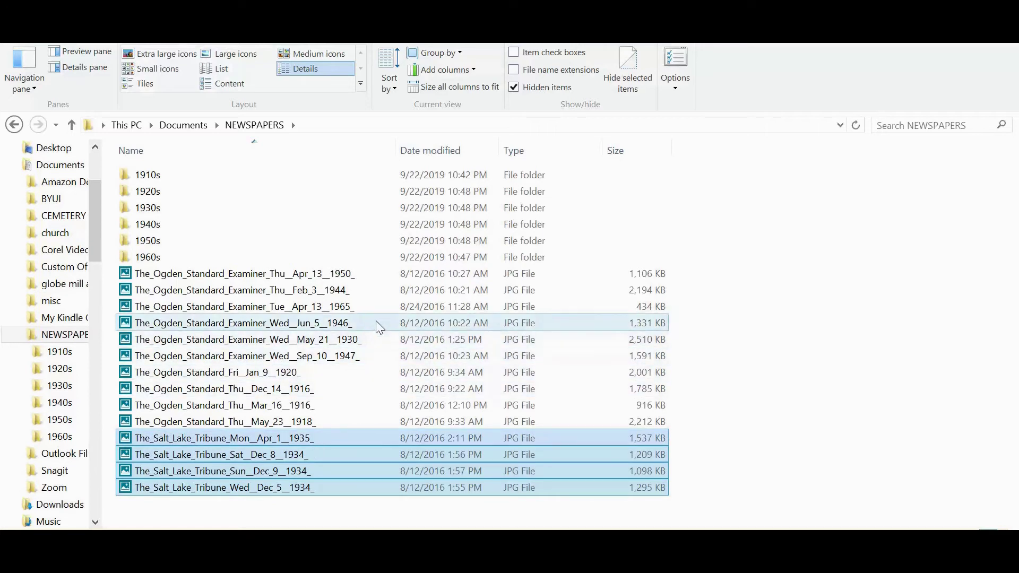
{"action": "left_click", "coordinate": [363, 342], "text": "ctrl"}
{"action": "left_click", "coordinate": [192, 325], "text": "ctrl"}
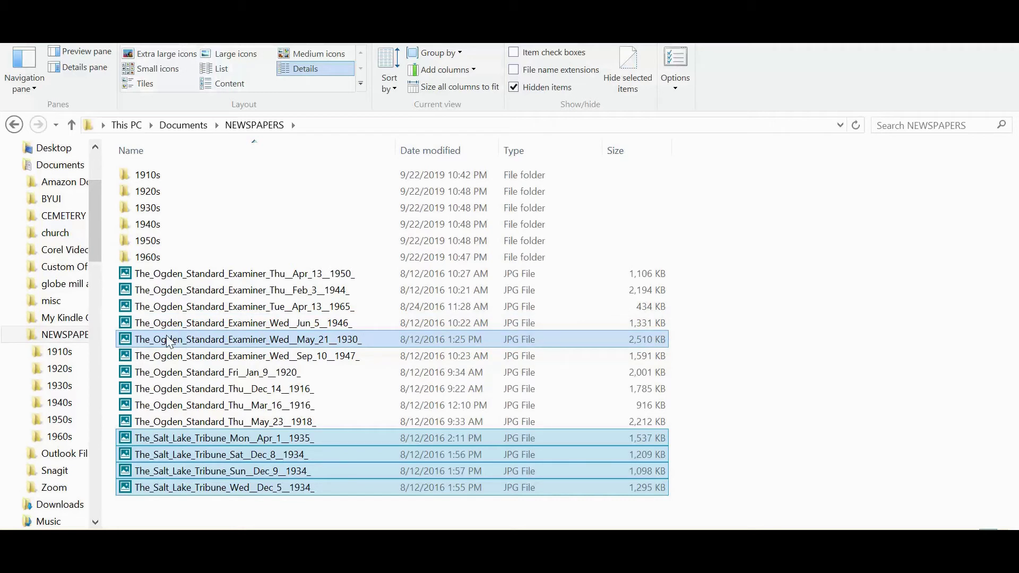
{"action": "left_click_drag", "start_coordinate": [169, 342], "coordinate": [79, 388]}
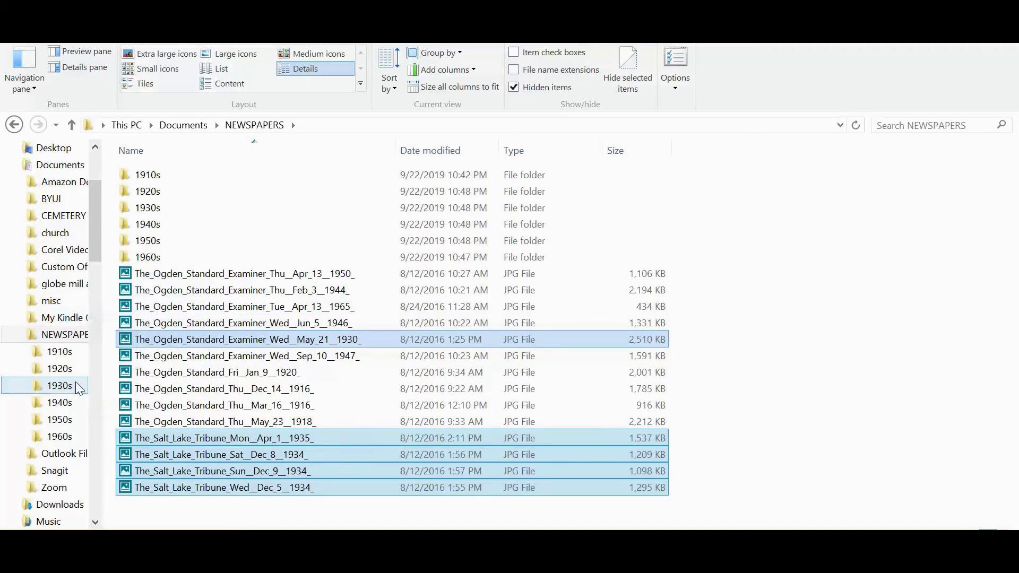
Step: Move the Jun 5, 1946 and Feb 3, 1944 clippings into the 1940s folder
{"action": "left_click", "coordinate": [341, 324], "text": "ctrl"}
{"action": "left_click", "coordinate": [360, 291], "text": "ctrl"}
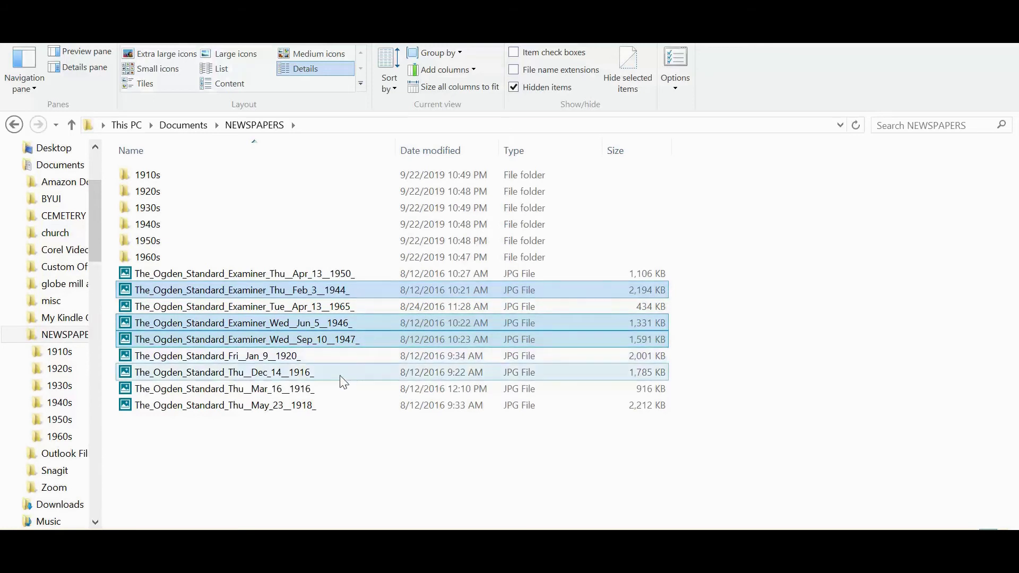
{"action": "left_click_drag", "start_coordinate": [222, 295], "coordinate": [83, 400]}
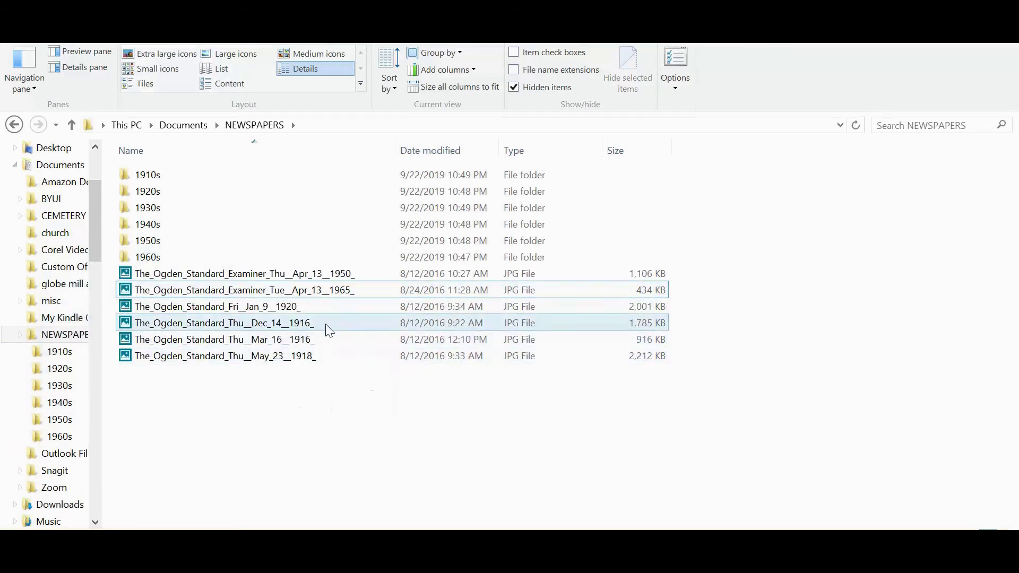
Step: Move the last three 1910s clippings, May 23, 1918 through Dec 14, 1916, into 1910s
{"action": "left_click", "coordinate": [315, 360]}
{"action": "left_click", "coordinate": [323, 336], "text": "shift"}
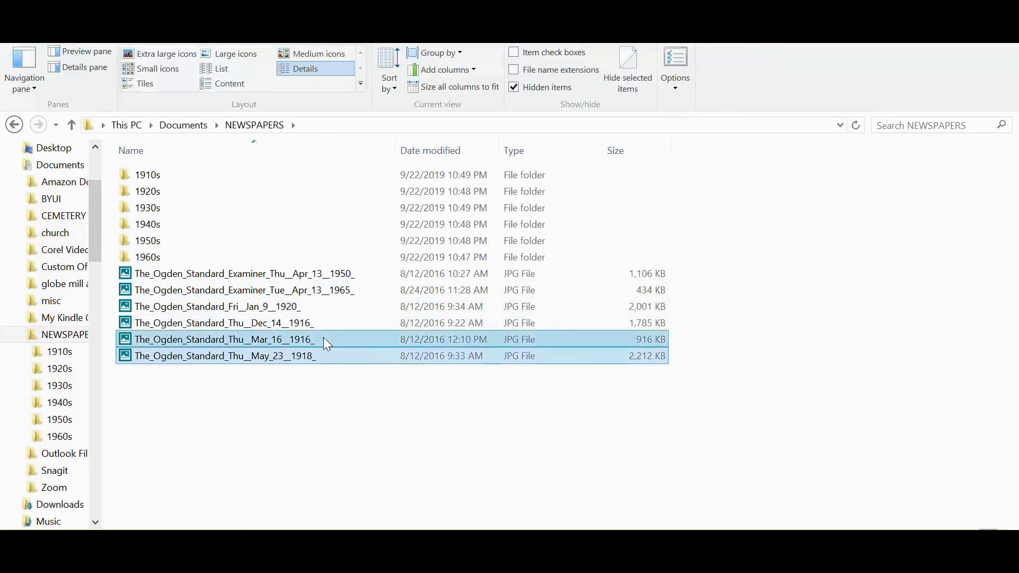
{"action": "left_click", "coordinate": [331, 325], "text": "shift"}
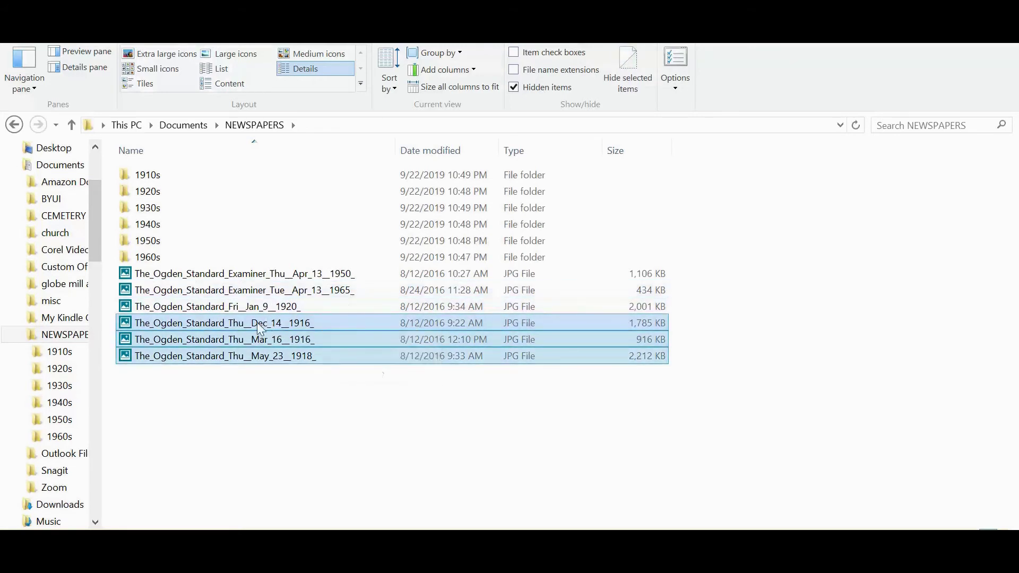
{"action": "left_click_drag", "start_coordinate": [213, 323], "coordinate": [78, 352]}
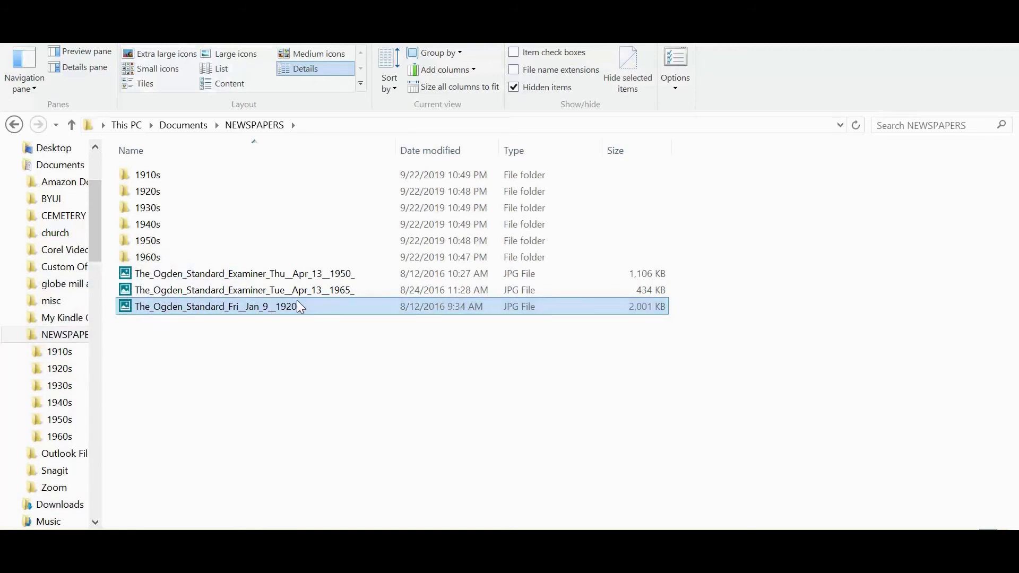
Step: File the Jan 9, 1920, Apr 13, 1965 and Apr 13, 1950 clippings into 1920s, 1960s and 1950s
{"action": "left_click_drag", "start_coordinate": [298, 302], "coordinate": [84, 374]}
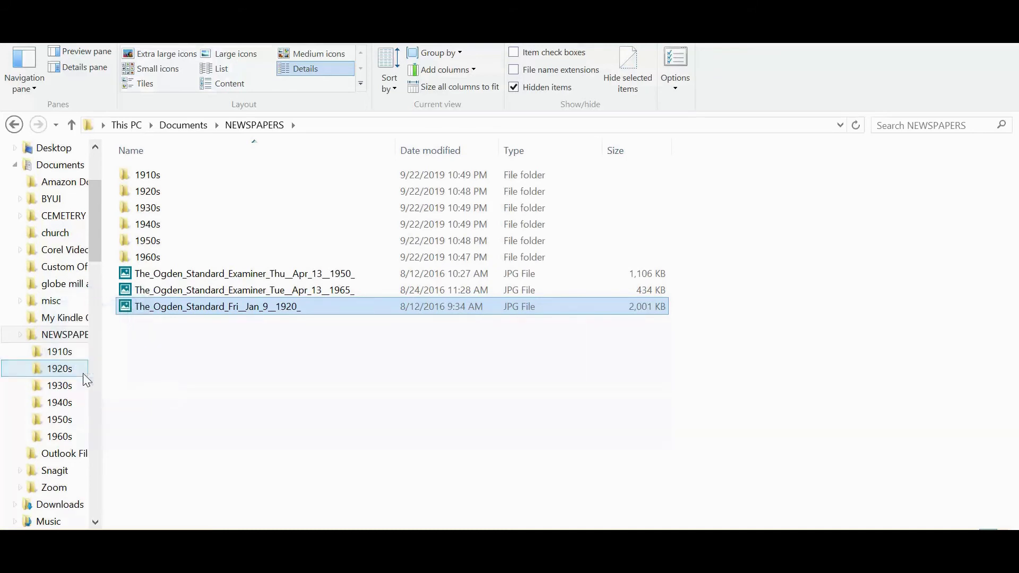
{"action": "left_click", "coordinate": [341, 291]}
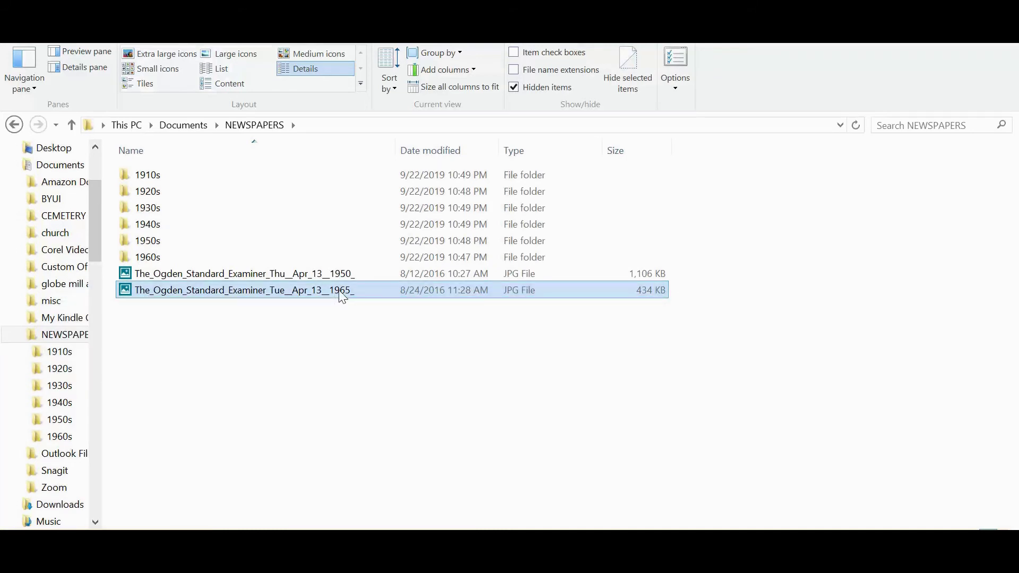
{"action": "left_click_drag", "start_coordinate": [342, 296], "coordinate": [75, 431]}
{"action": "left_click", "coordinate": [301, 277]}
{"action": "left_click_drag", "start_coordinate": [303, 277], "coordinate": [72, 419]}
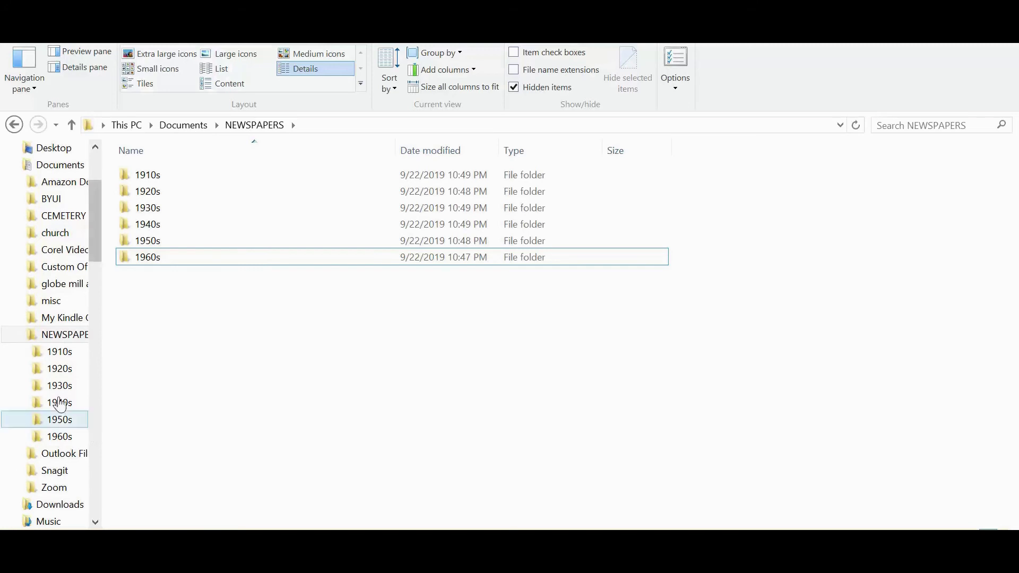
Step: Show the 1910s clippings as extra large thumbnails, then browse the 1960s folder and end in 1920s
{"action": "left_click", "coordinate": [57, 351]}
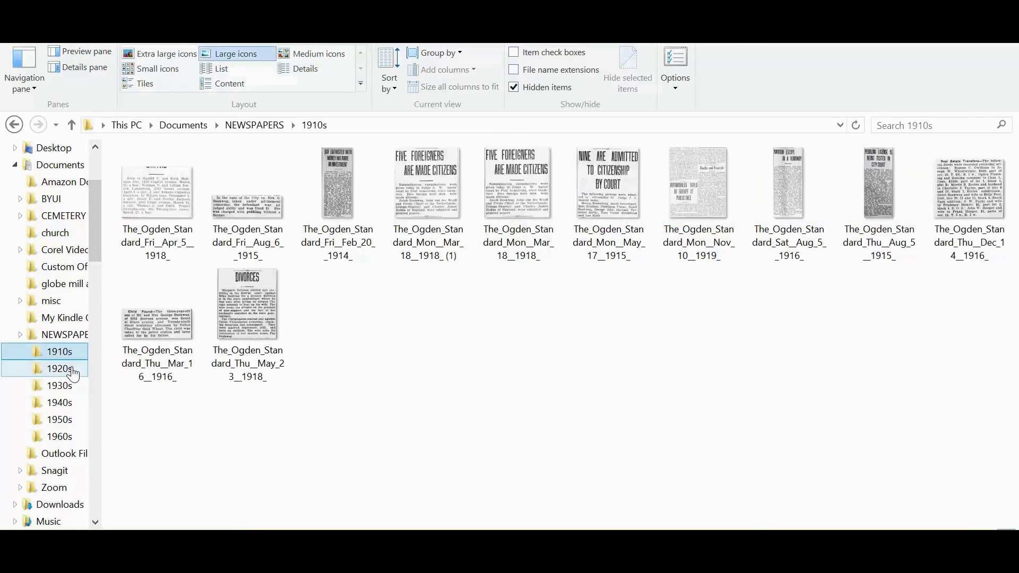
{"action": "left_click", "coordinate": [190, 57]}
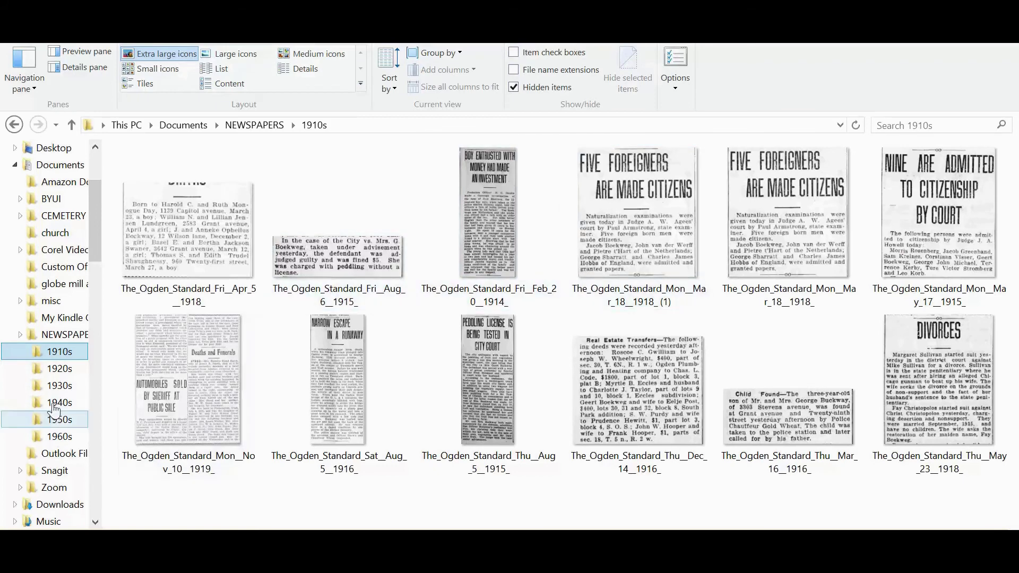
{"action": "left_click", "coordinate": [63, 369]}
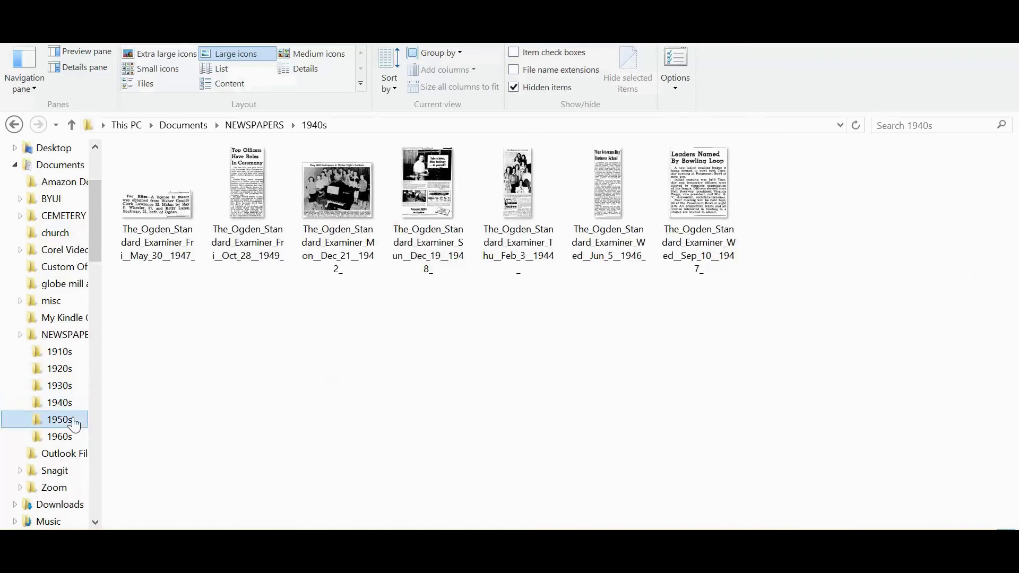
{"action": "left_click", "coordinate": [79, 437]}
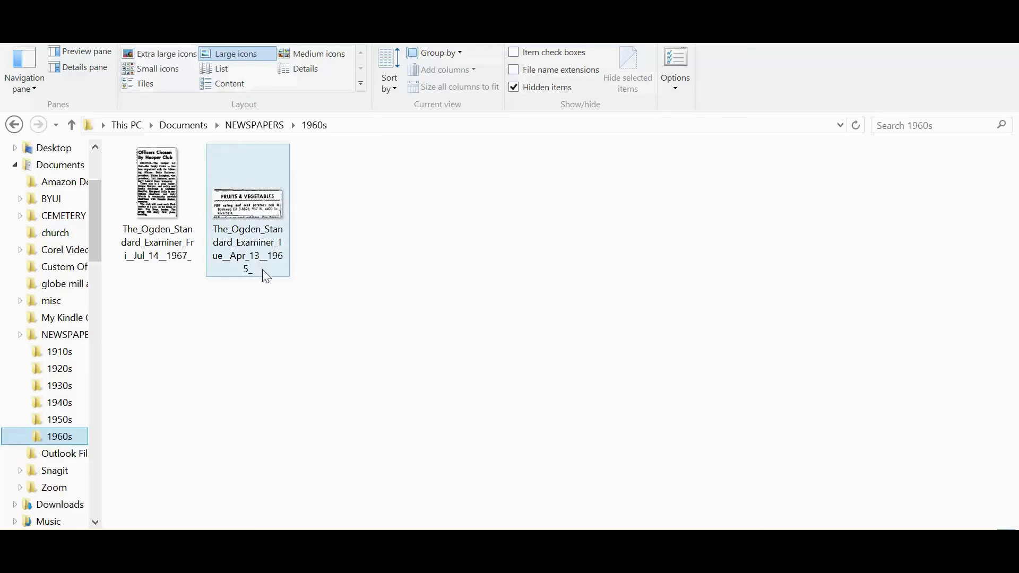
{"action": "mouse_move", "coordinate": [265, 275]}
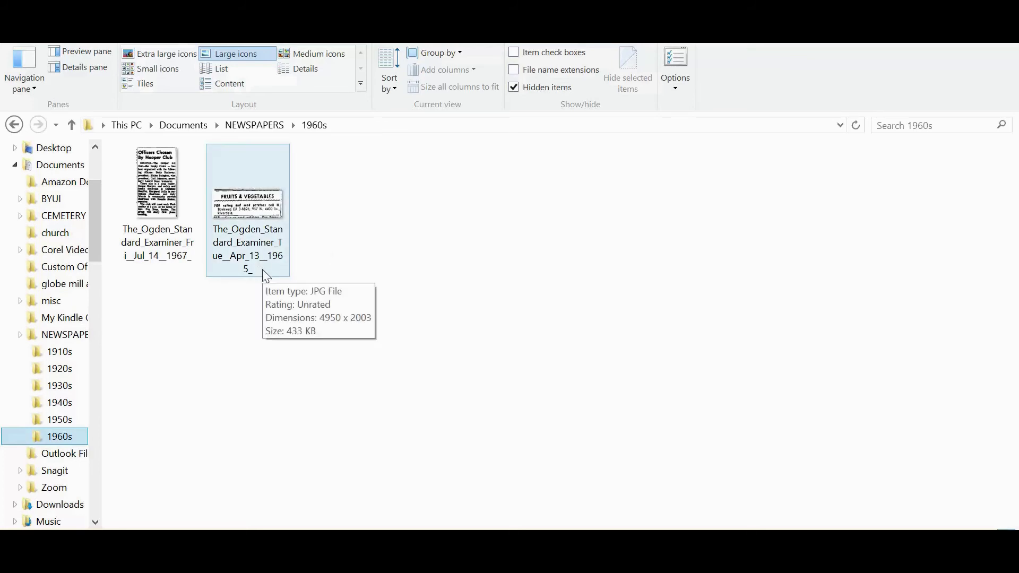
{"action": "left_click", "coordinate": [63, 368]}
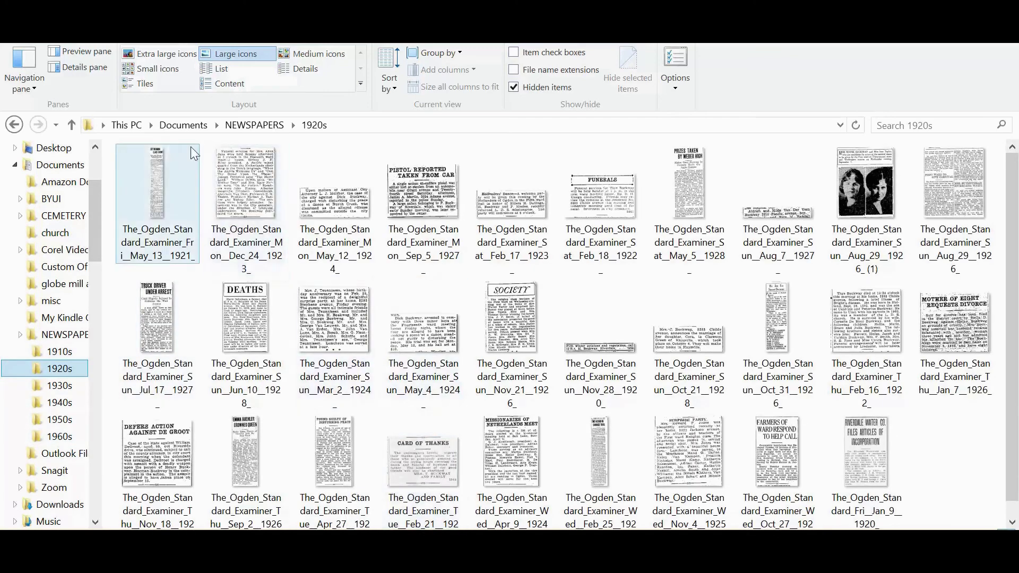
Step: Switch the 1920s folder to Details view and widen the Name column to show full file names
{"action": "left_click", "coordinate": [298, 68]}
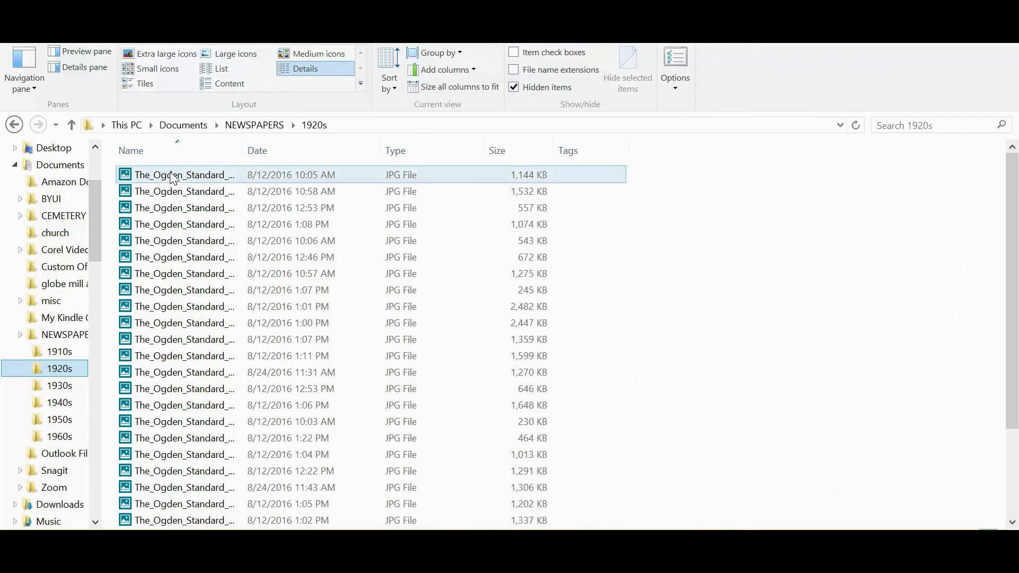
{"action": "left_click_drag", "start_coordinate": [240, 144], "coordinate": [380, 160]}
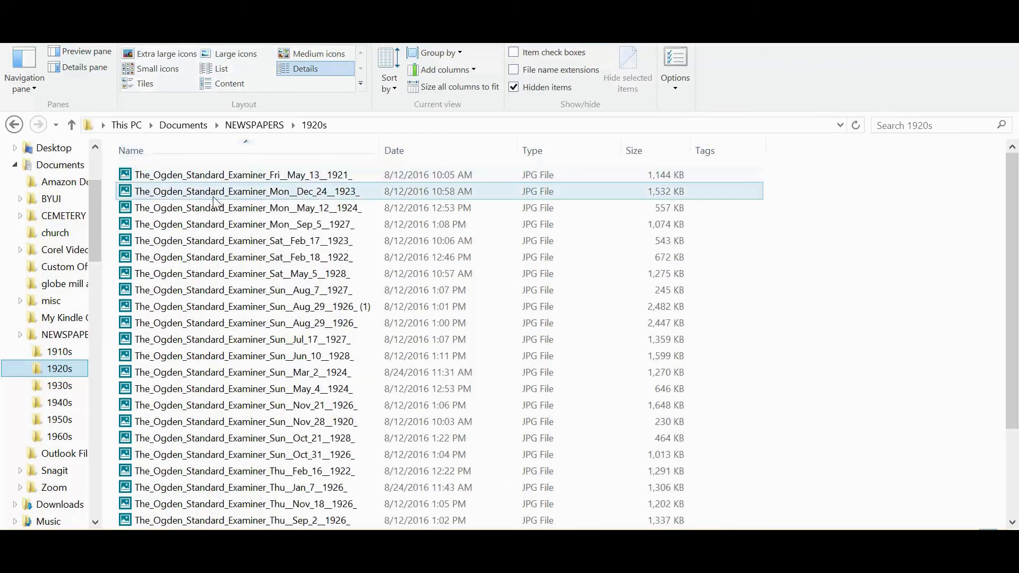